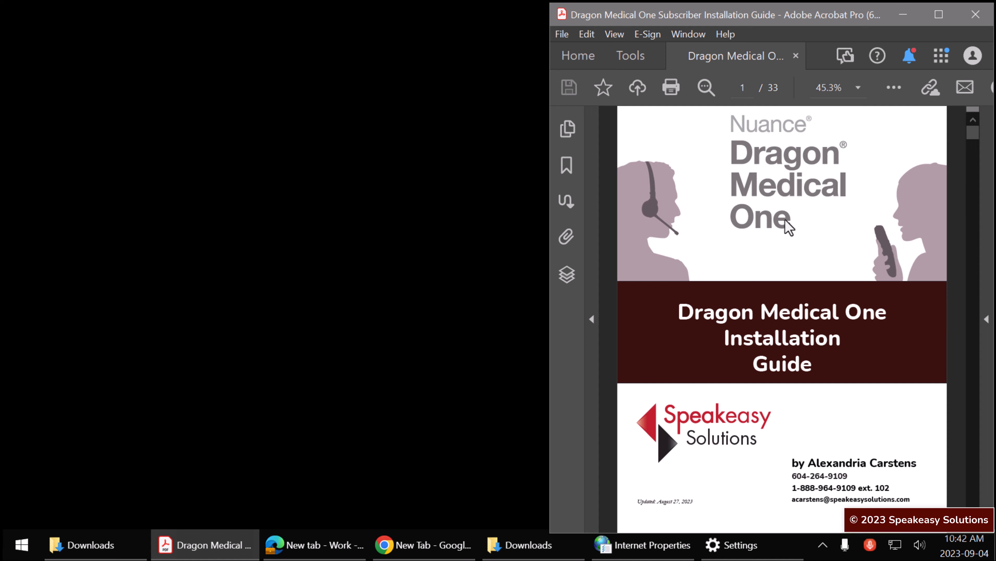
Go through the installation guide to the Before You Install section and check for Windows updates in Settings
scroll(834, 227, "down", 15)
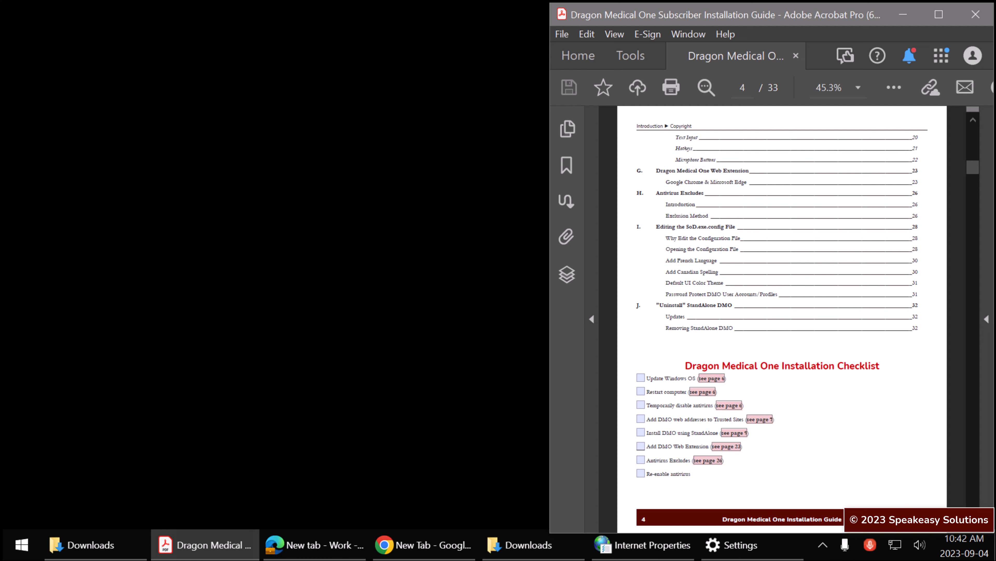
scroll(852, 237, "down", 1)
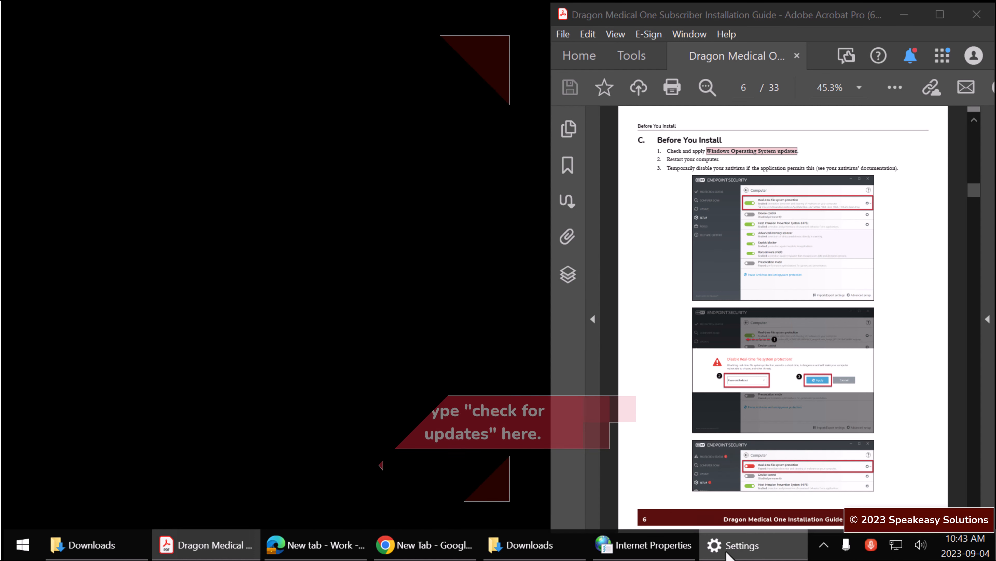
left_click(727, 547)
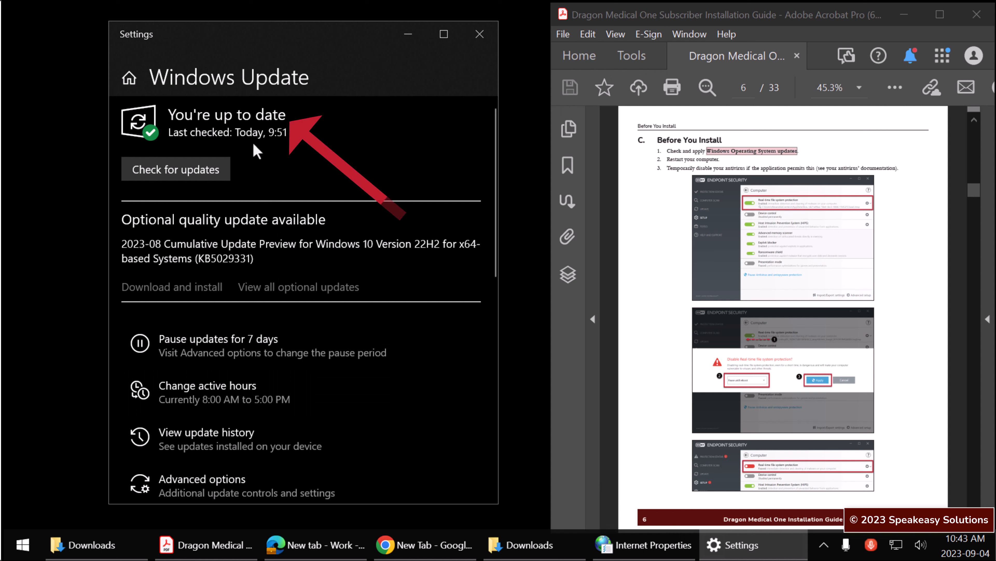
left_click(200, 173)
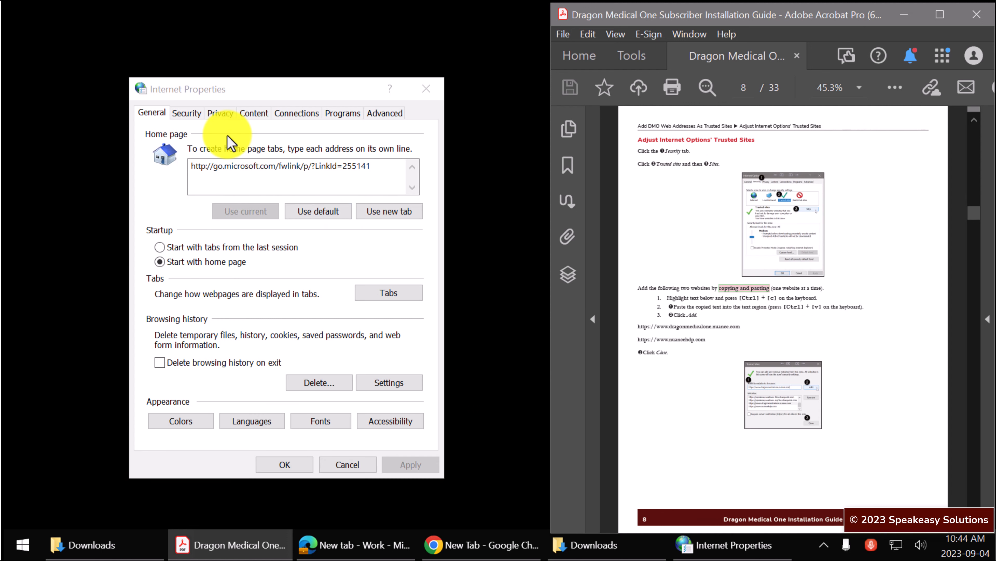
Open the website list of the Trusted sites zone in the Internet Properties security settings
left_click(188, 115)
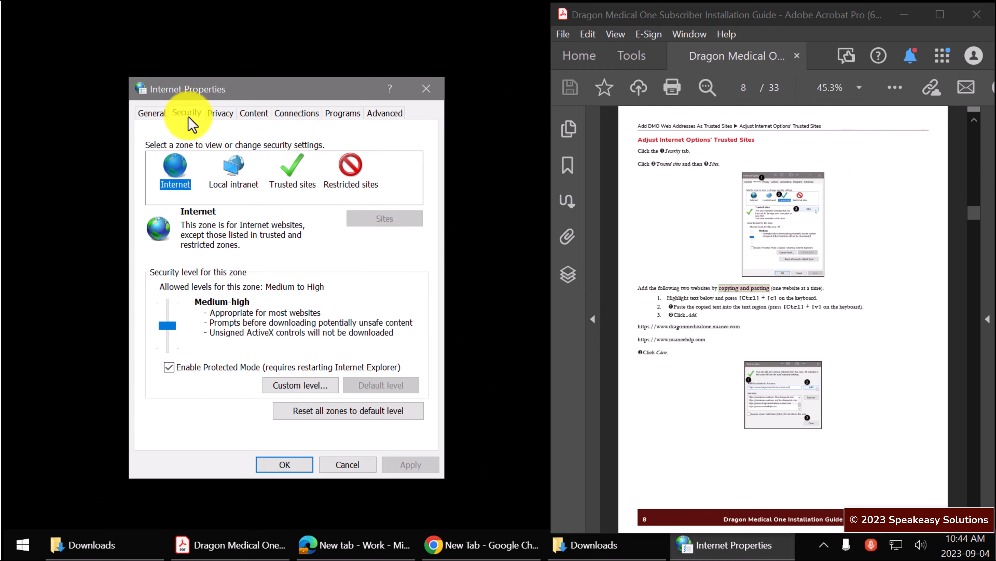
left_click(293, 185)
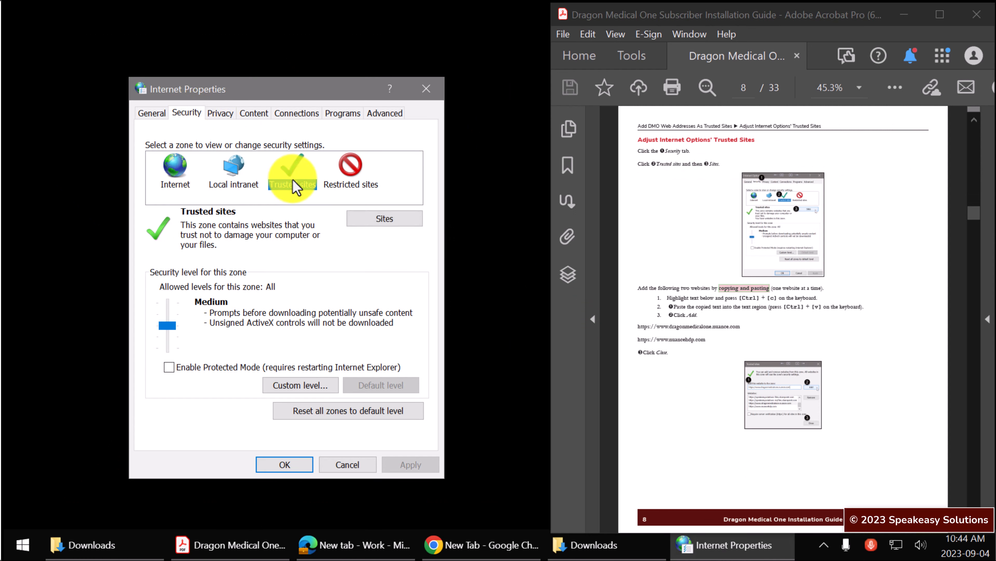
left_click(366, 221)
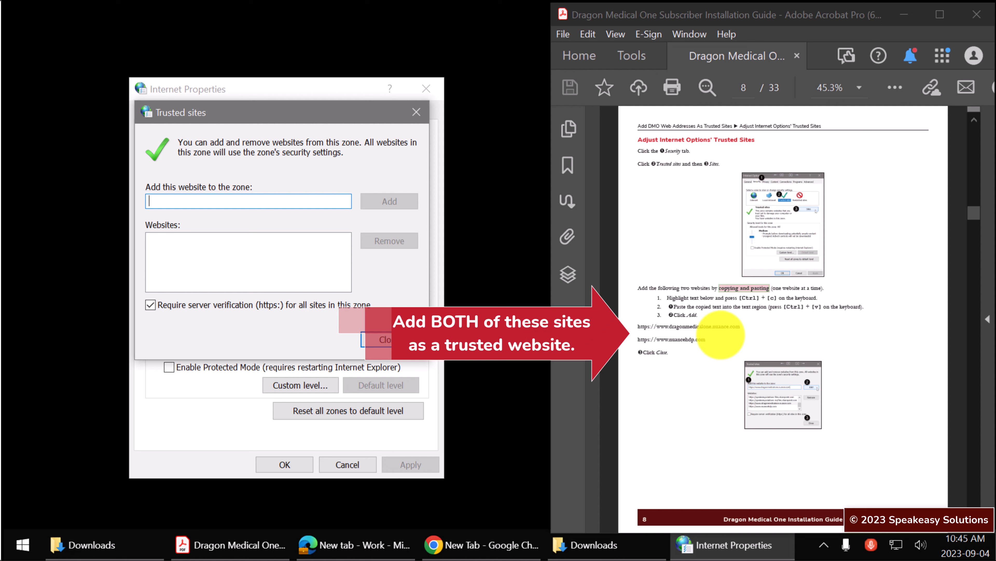
left_click_drag(741, 327, 637, 327)
key("ctrl+c")
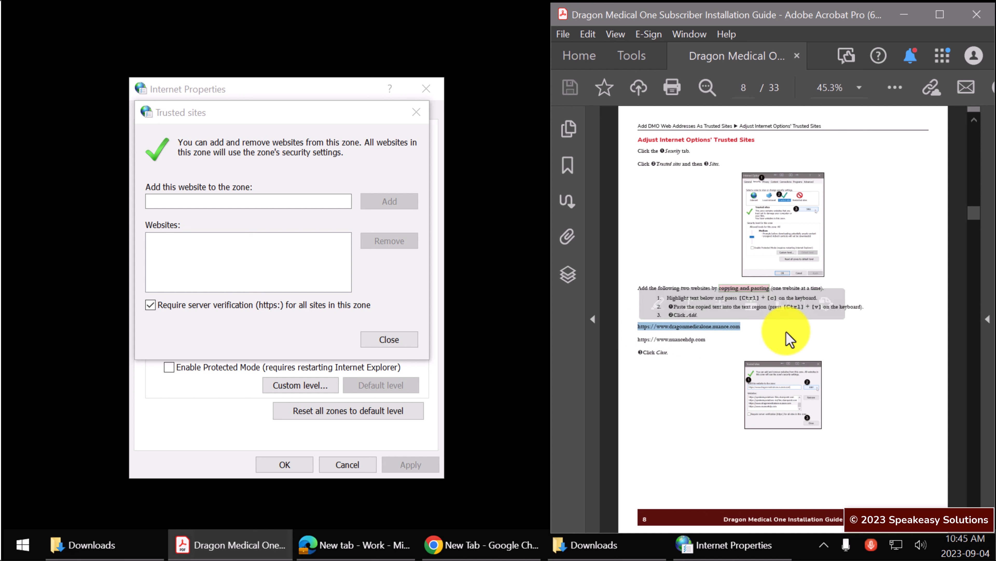
left_click(232, 201)
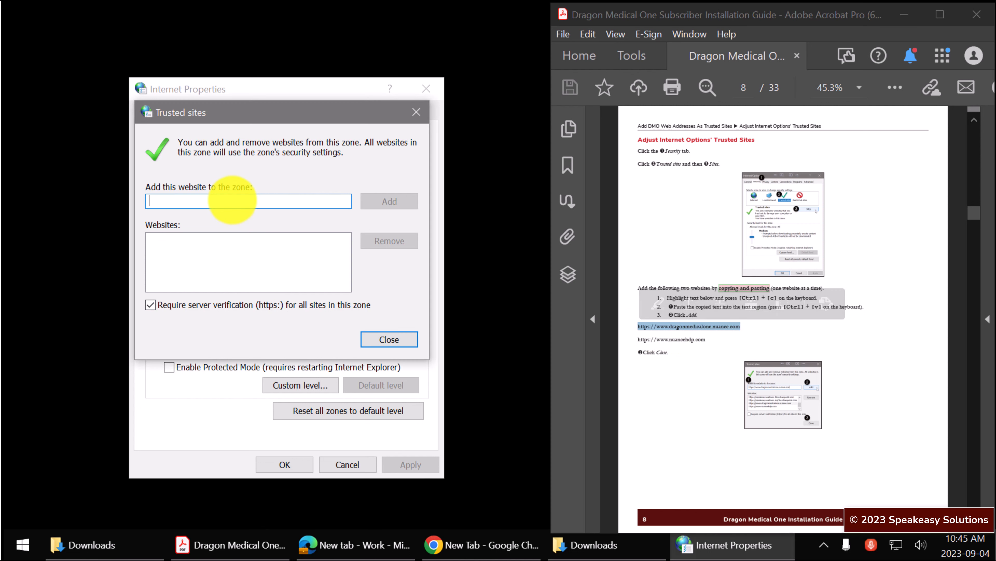
key("ctrl+v")
left_click(385, 201)
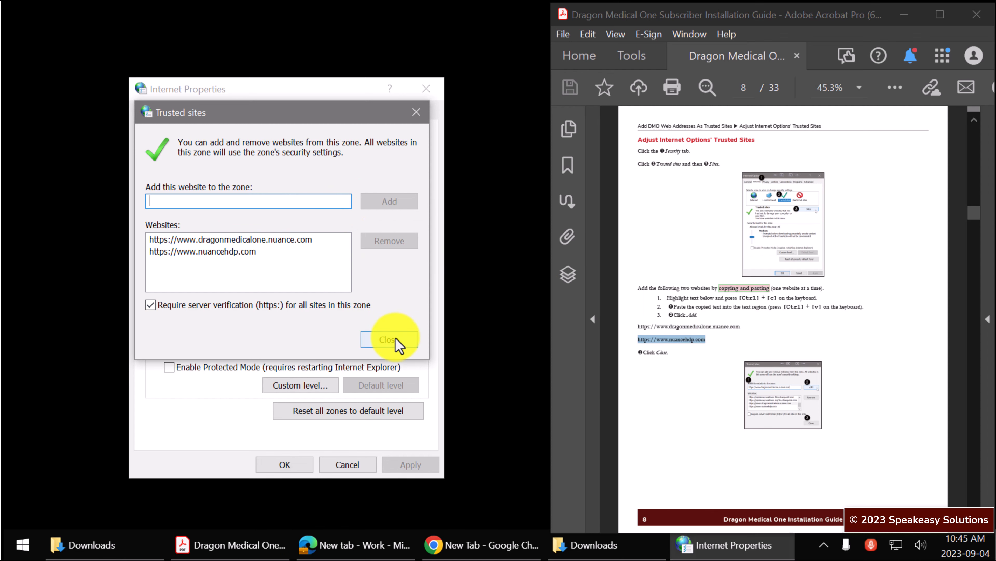
left_click(392, 339)
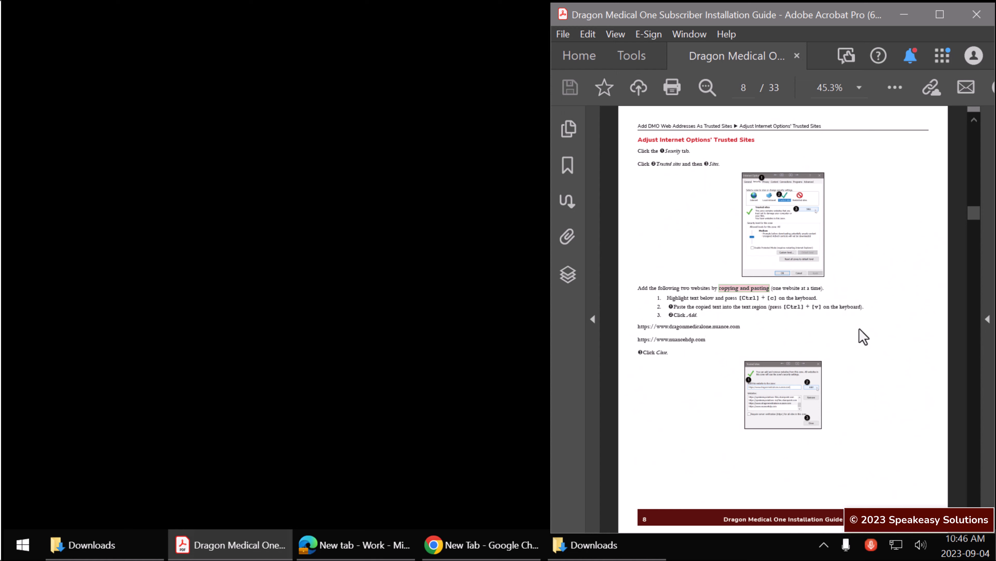
Open the guide's linked Dragon Medical One download page and save the XCOPY package as StandAlone.zip in the Downloads folder
scroll(863, 336, "down", 3)
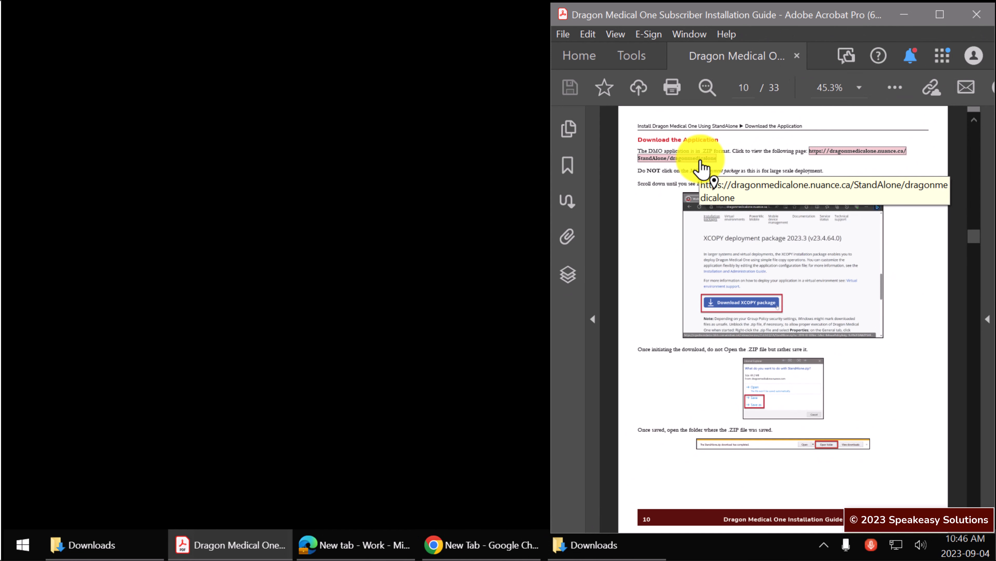
left_click(701, 161)
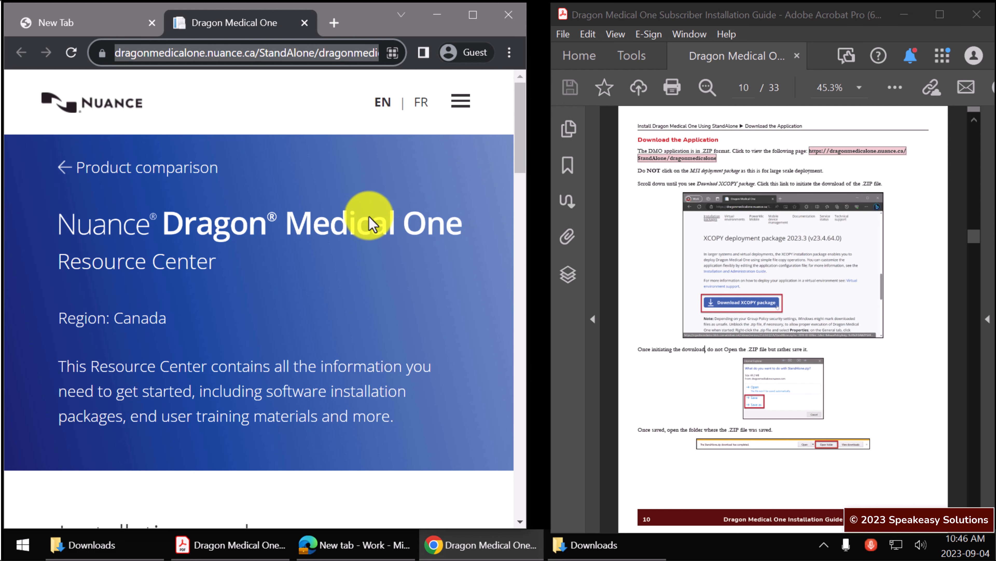
scroll(369, 237, "down", 10)
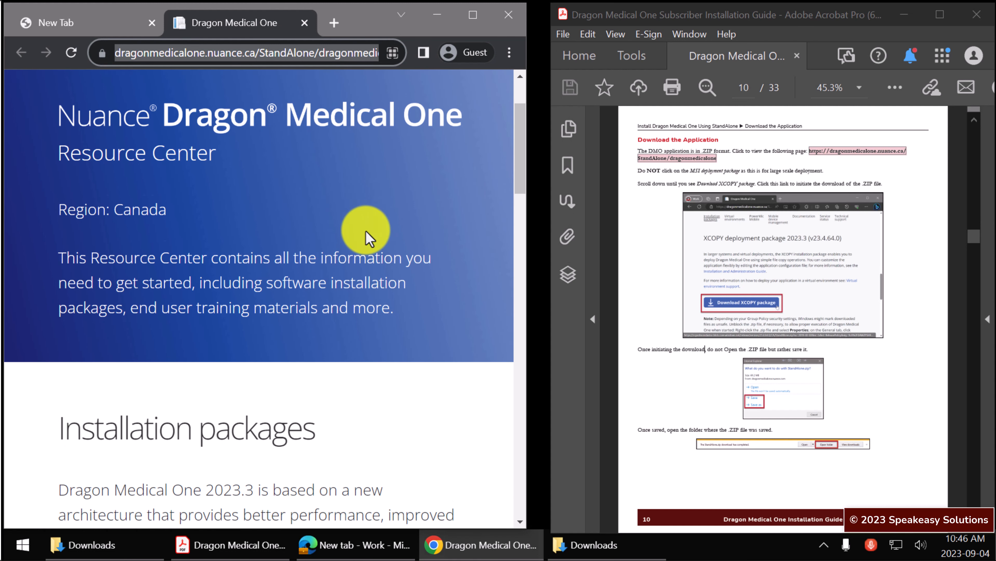
scroll(368, 238, "down", 10)
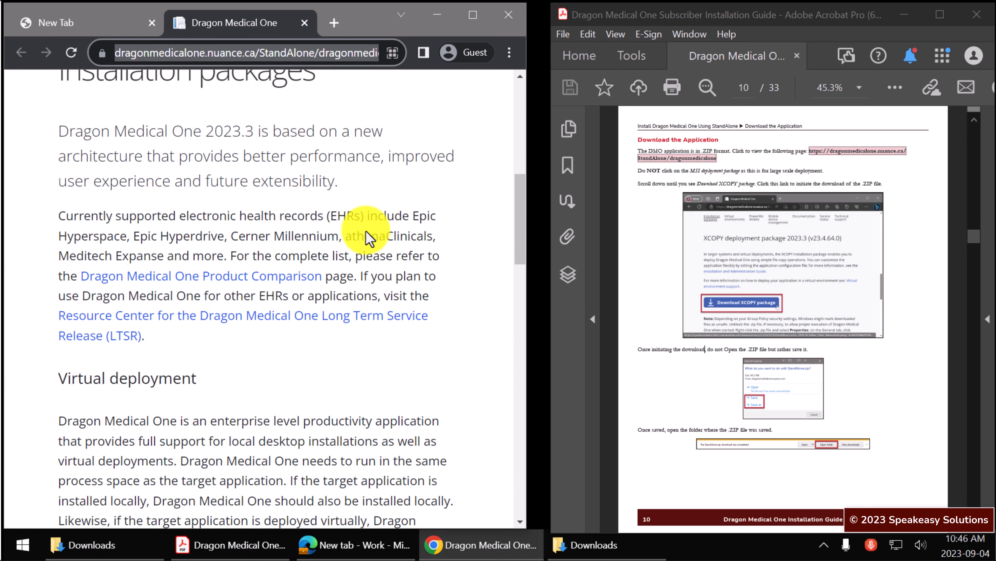
scroll(368, 237, "down", 5)
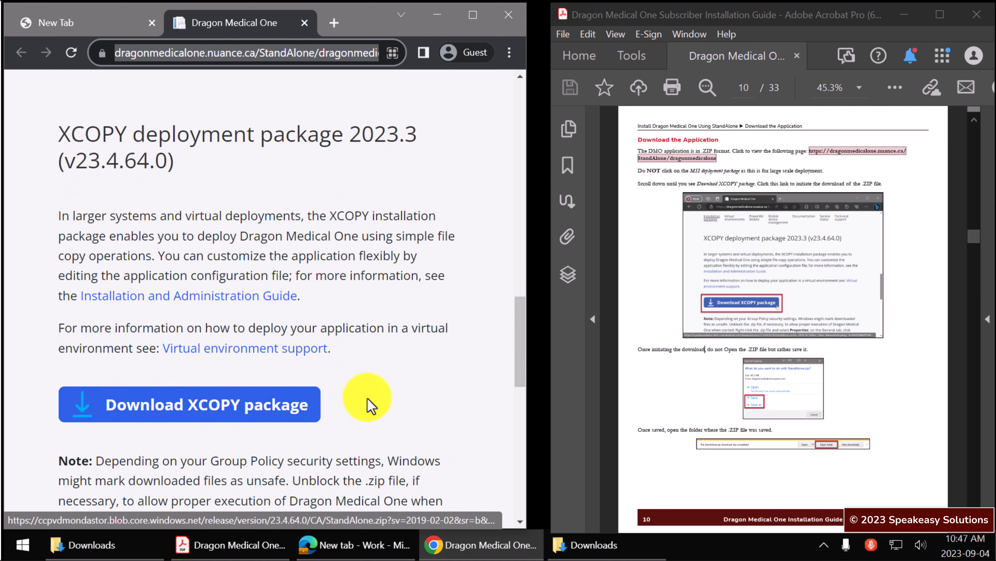
scroll(435, 397, "down", 3)
scroll(435, 396, "down", 6)
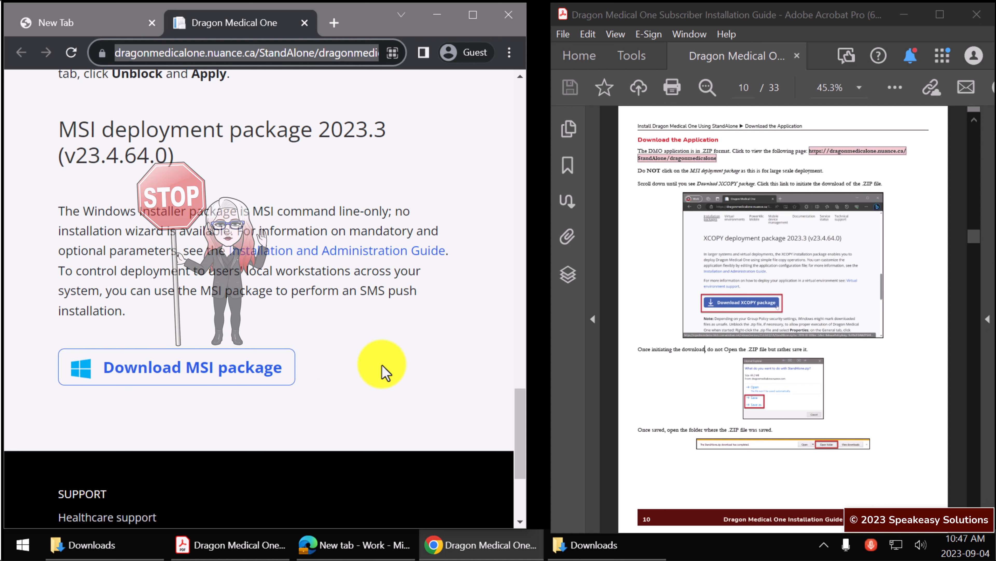
scroll(386, 372, "up", 4)
scroll(385, 369, "up", 6)
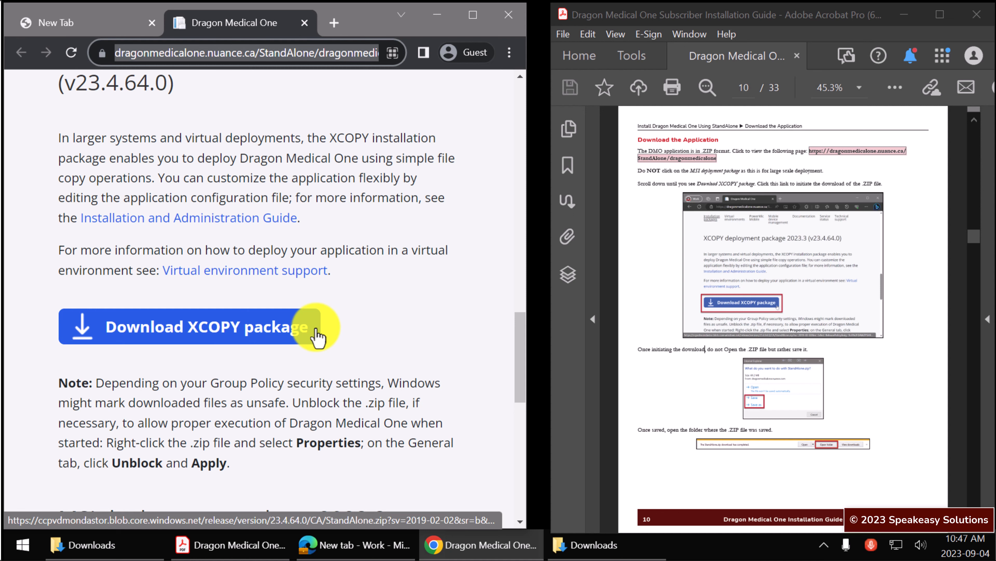
left_click(316, 334)
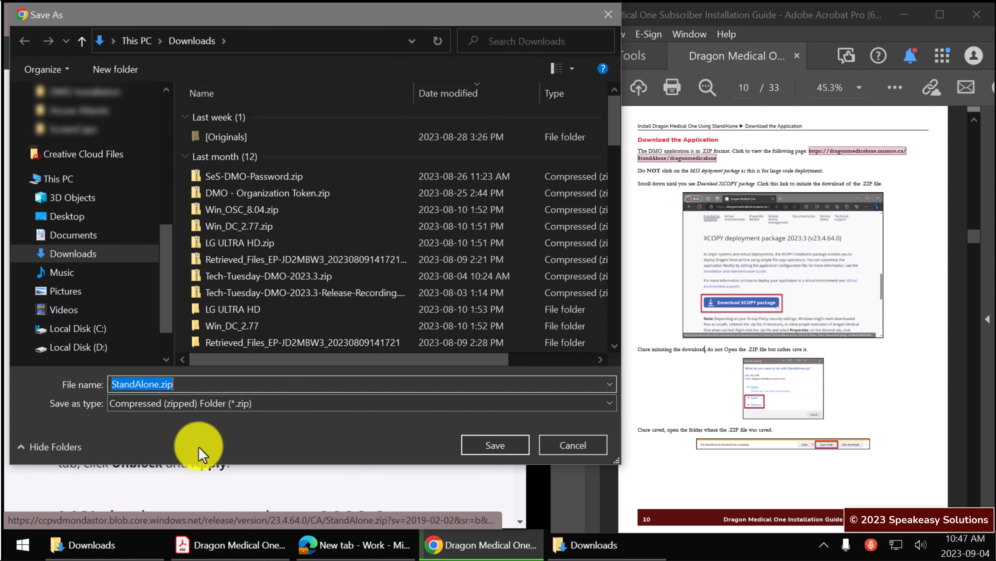
left_click(481, 451)
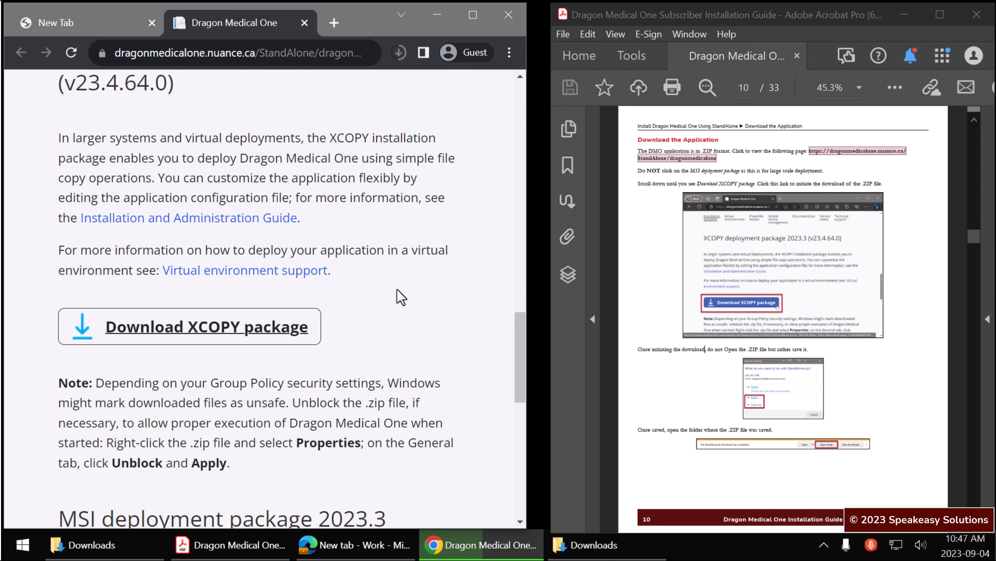
Show the downloaded StandAlone.zip in its folder and unblock the file through its properties
key("ctrl+j")
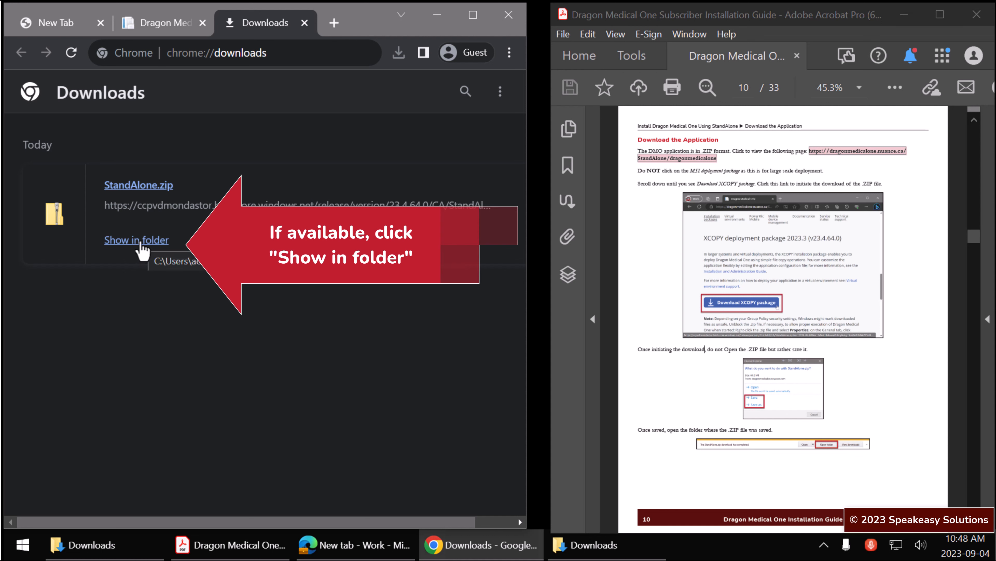
left_click(142, 251)
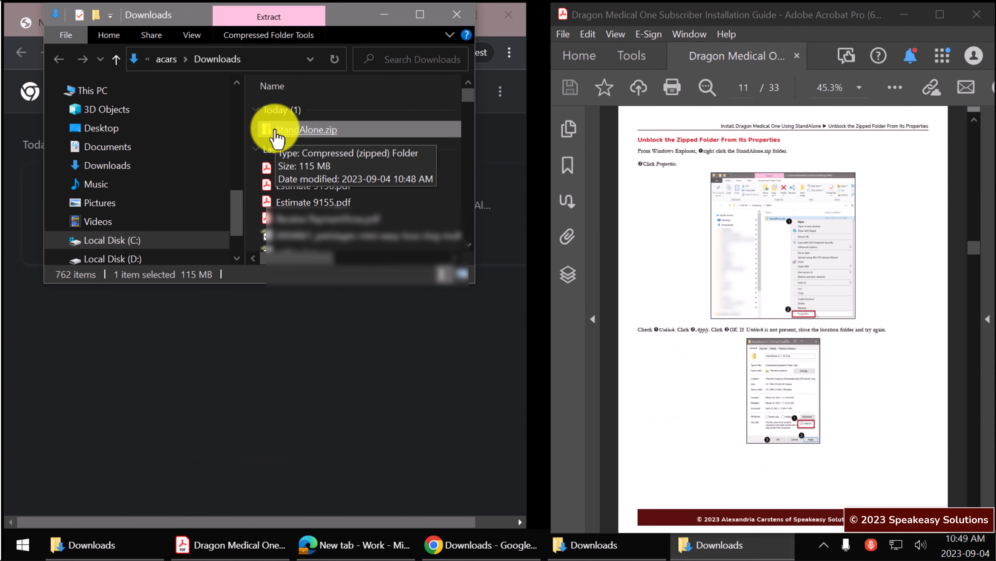
right_click(276, 137)
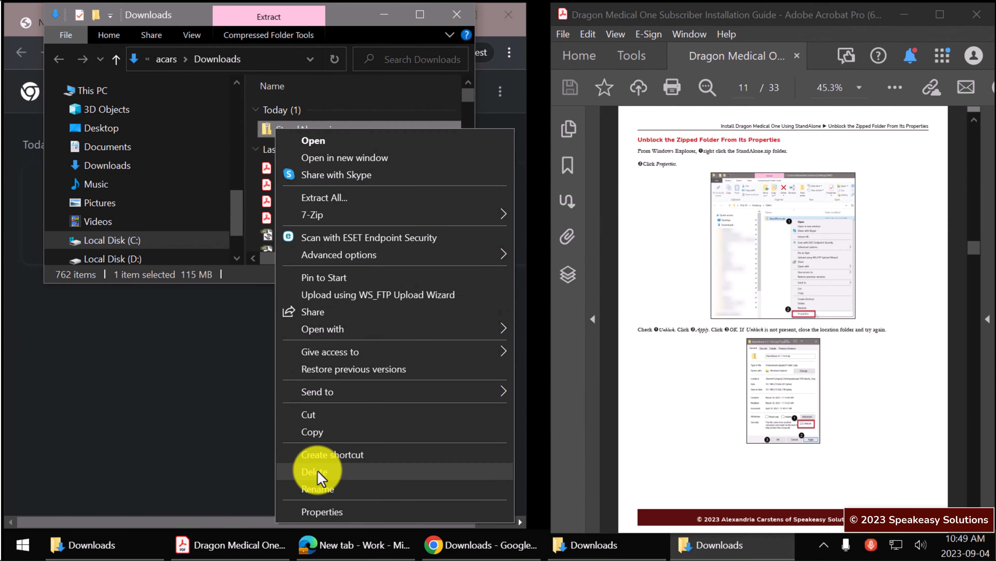
left_click(329, 511)
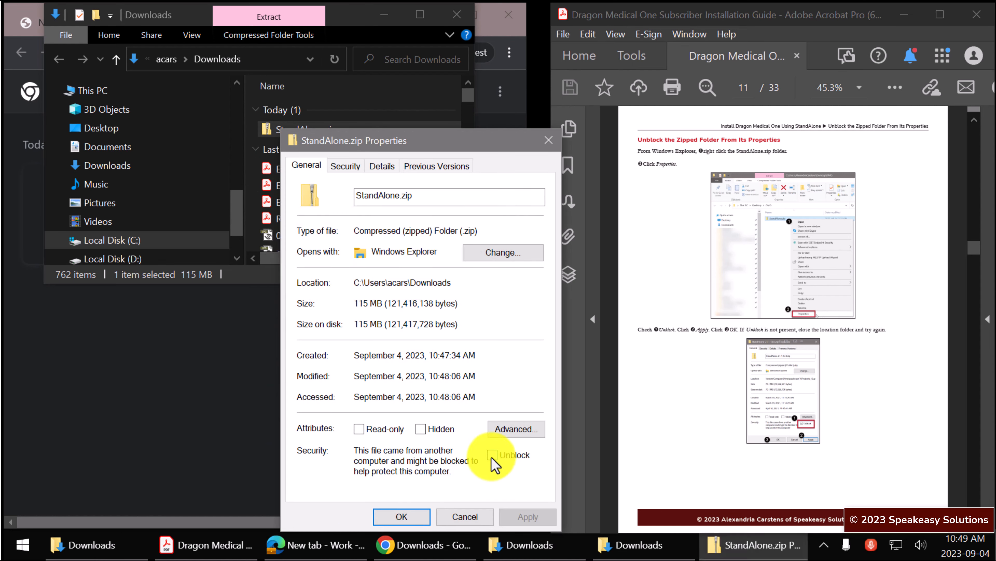
left_click(492, 455)
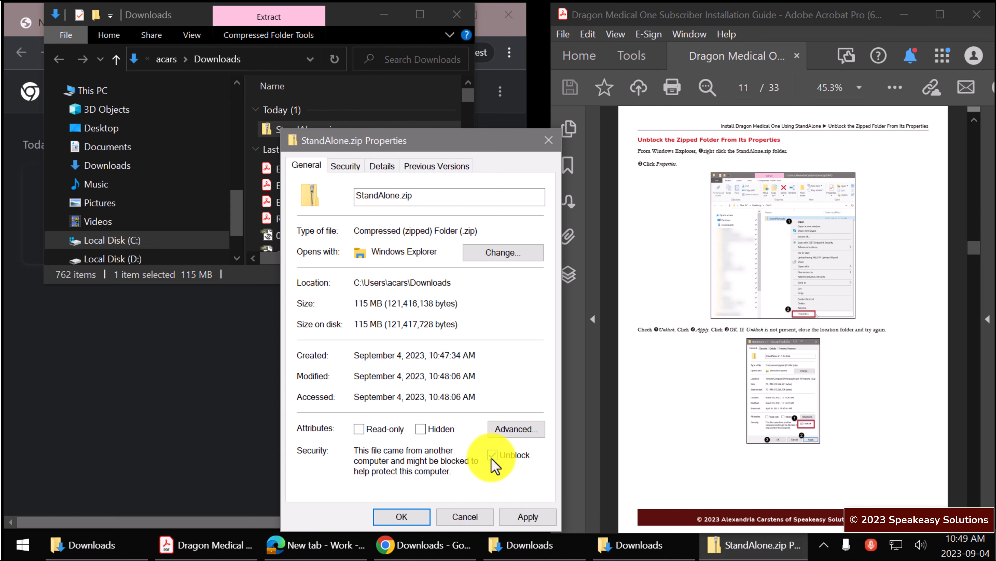
left_click(533, 519)
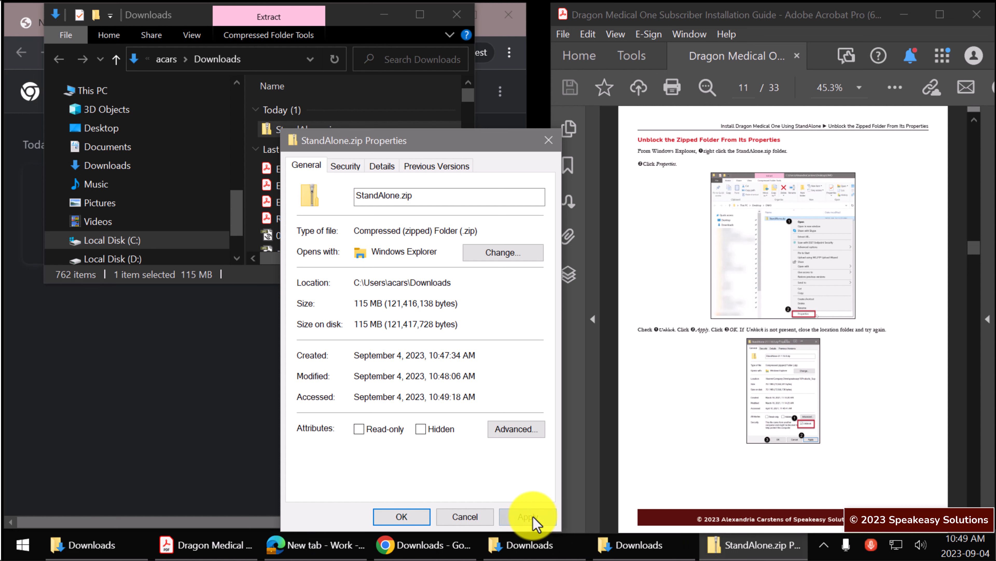
left_click(386, 521)
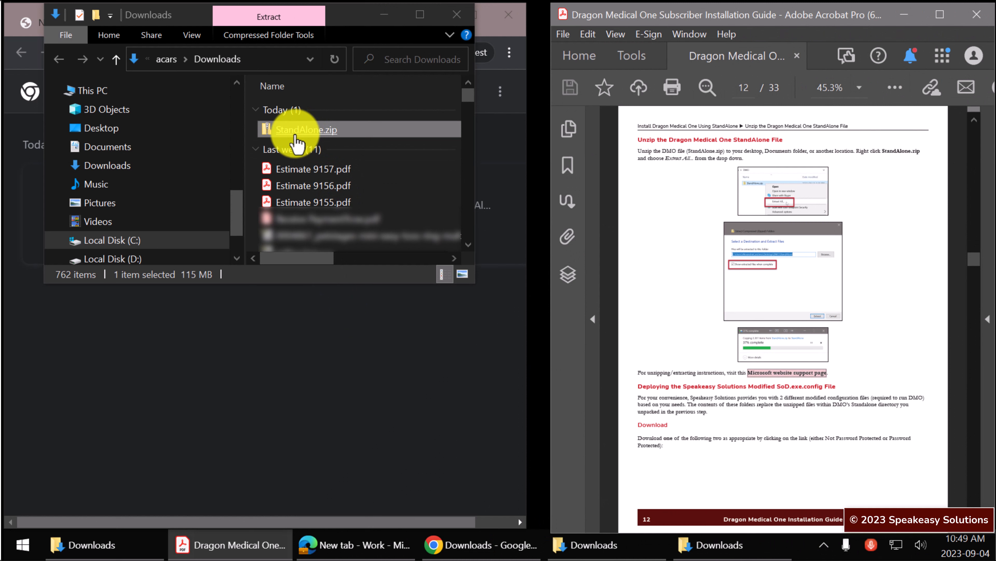
Set the extraction destination of StandAlone.zip to a new folder named "Dragon Medical One StandAlone v23.4.64.0" in Documents
right_click(296, 137)
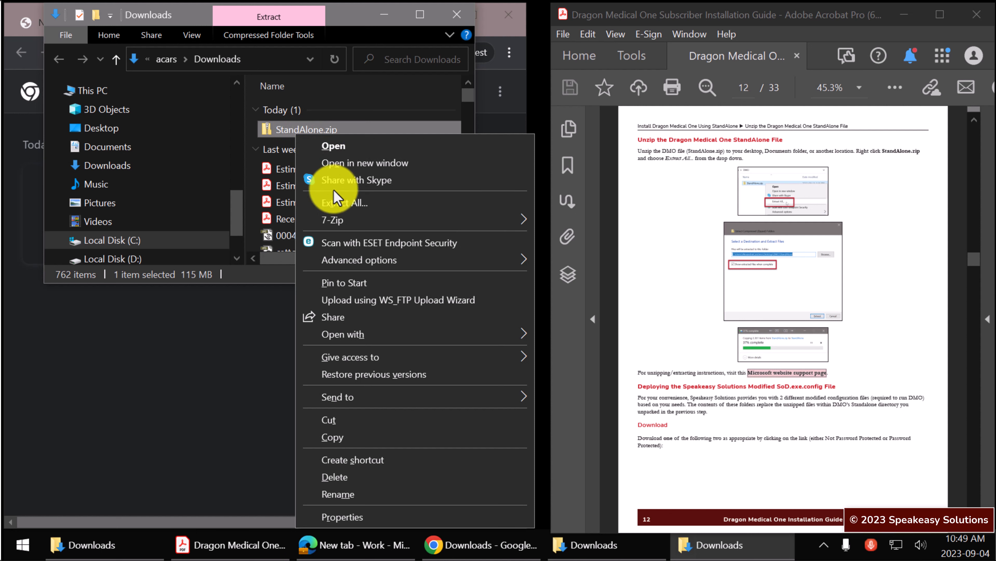
left_click(324, 206)
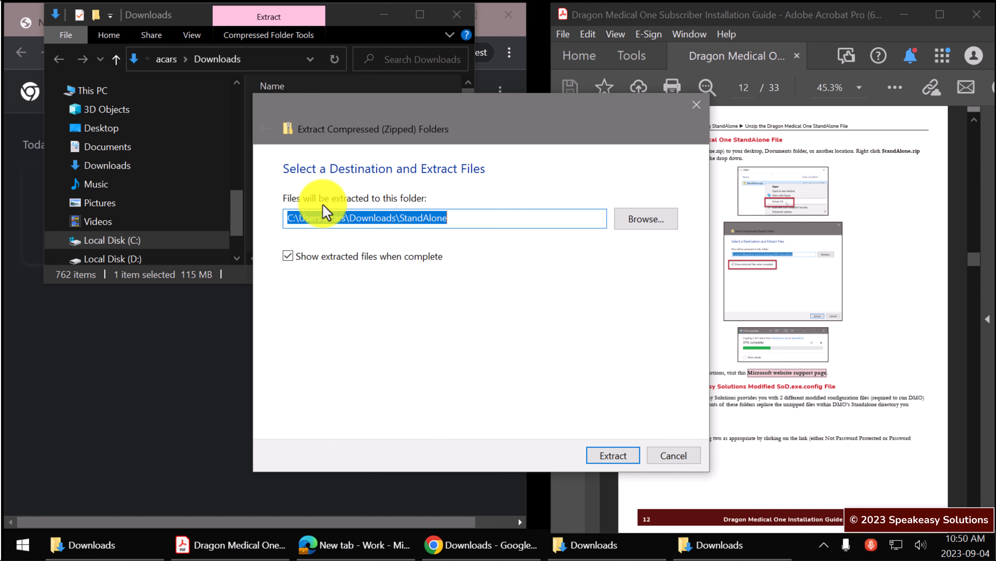
left_click(647, 220)
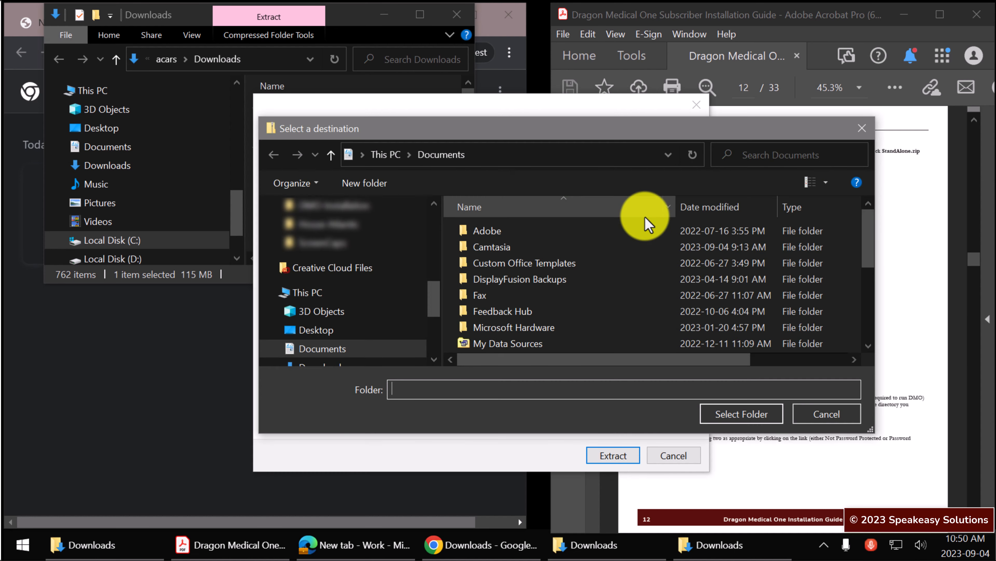
left_click(339, 349)
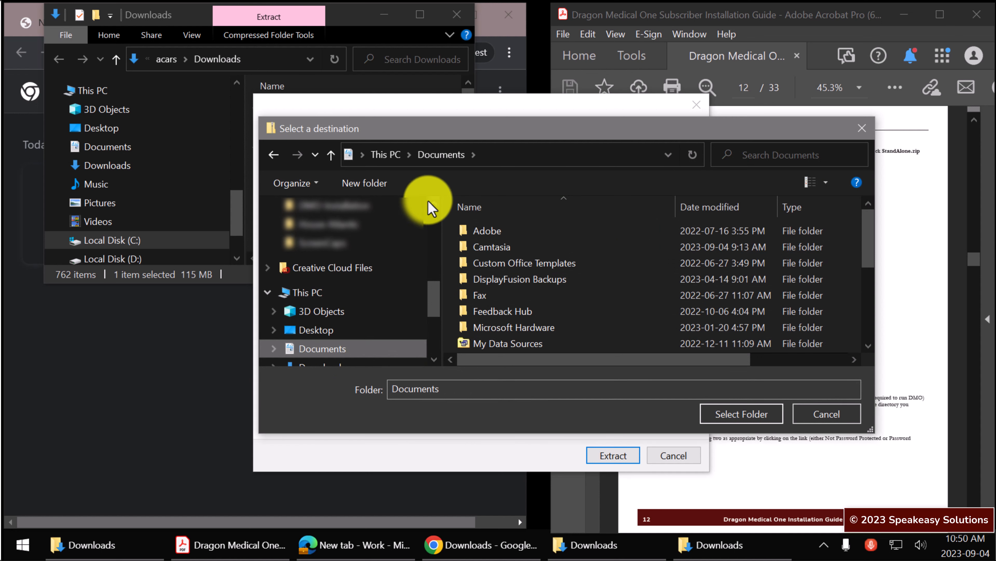
left_click(389, 186)
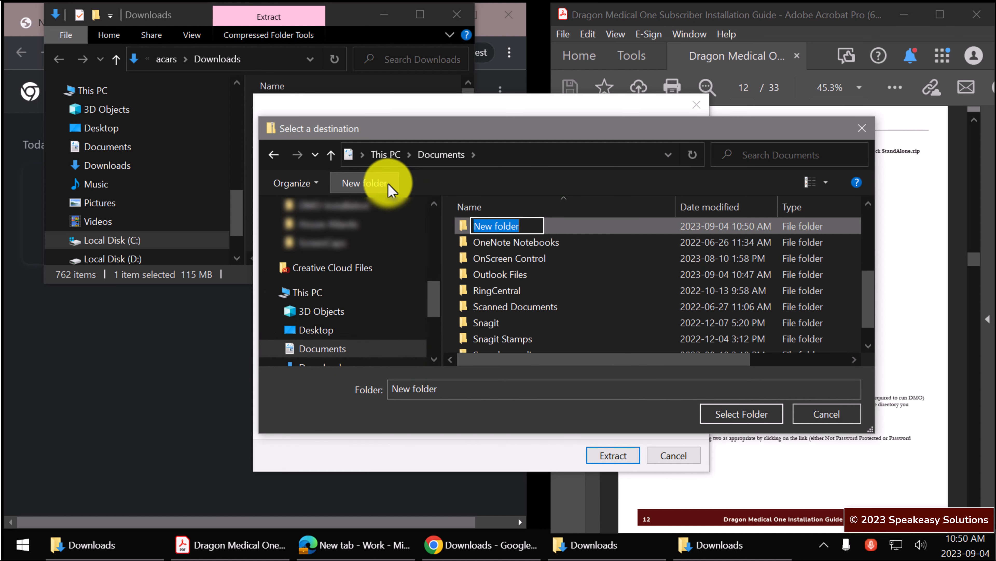
type("Dragon Medical One StandAlone v23.4.64.0")
key("Return")
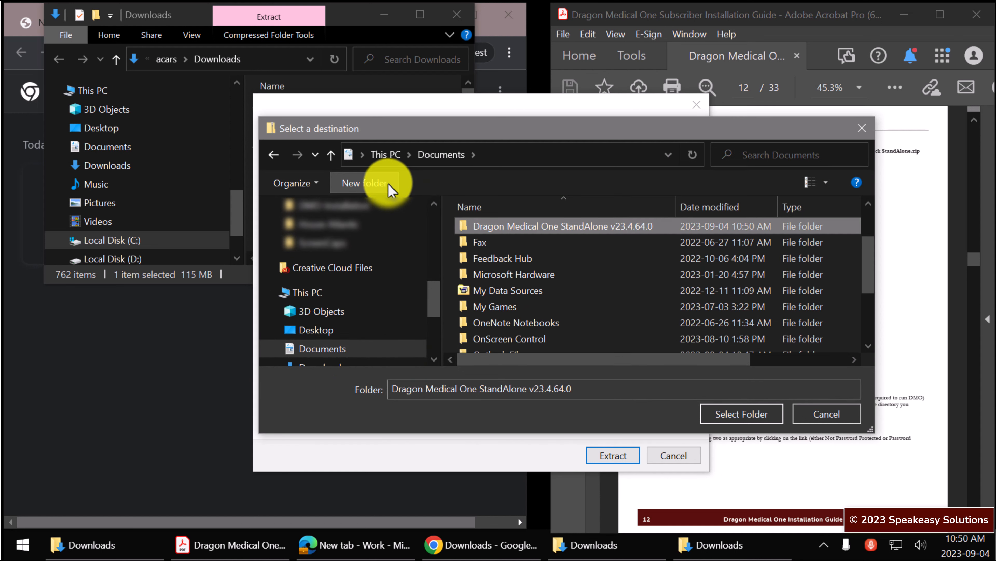
double_click(523, 227)
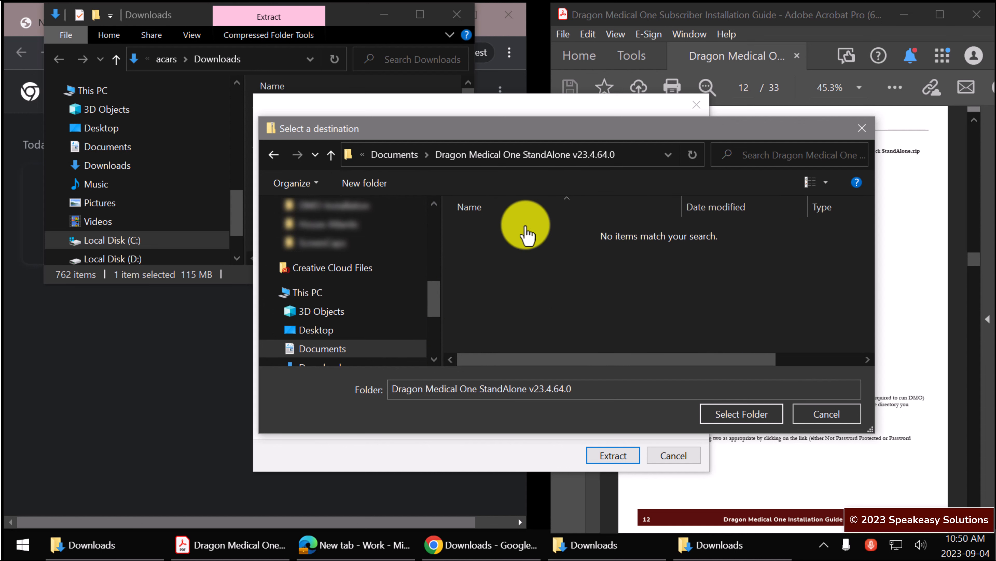
left_click(727, 417)
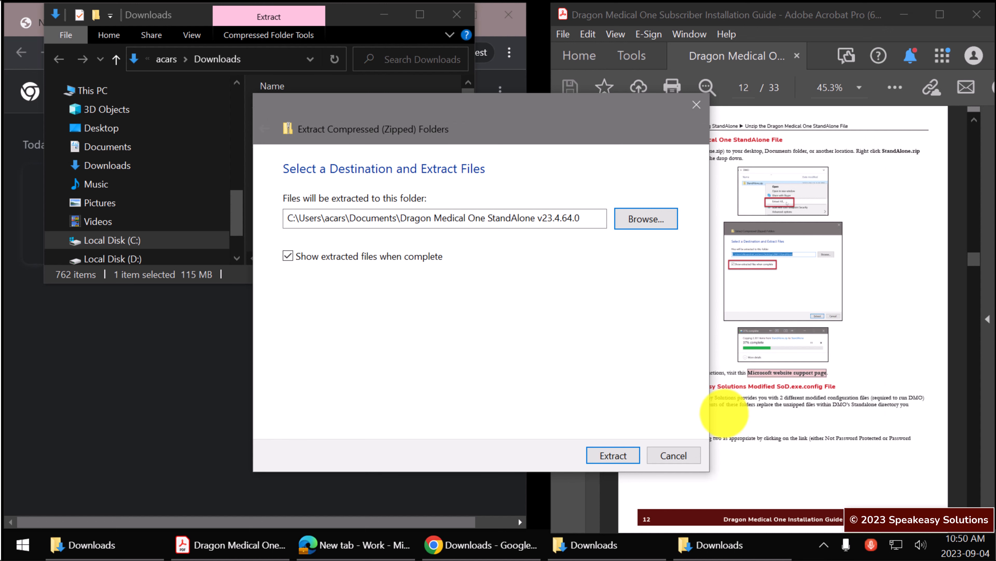
Extract StandAlone.zip to the chosen Documents folder with the extracted files shown on completion
left_click(612, 456)
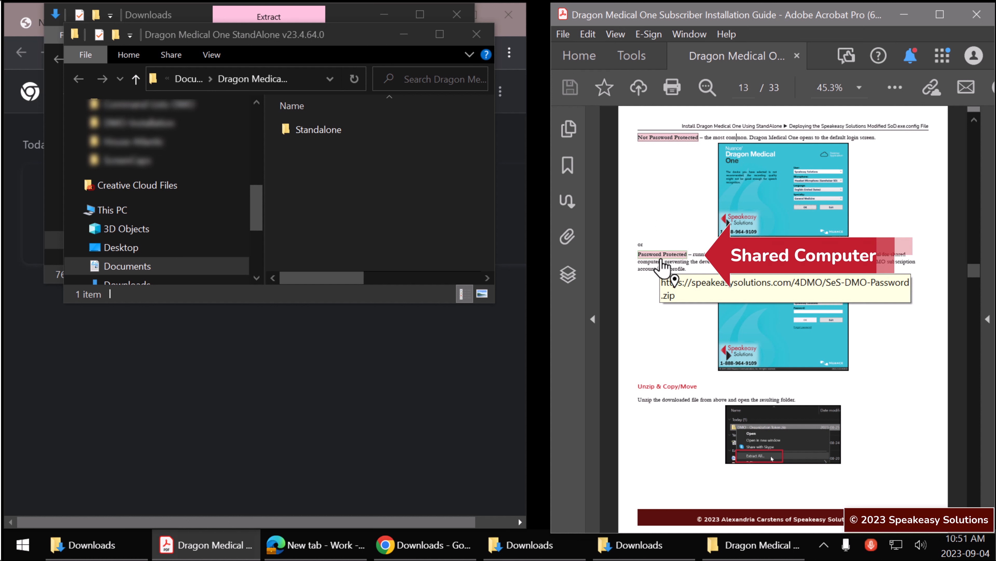
Download the guide's linked Not Password Protected configuration package and save it as SeS-DMO-Organization_Token.zip in the Downloads folder
left_click(662, 260)
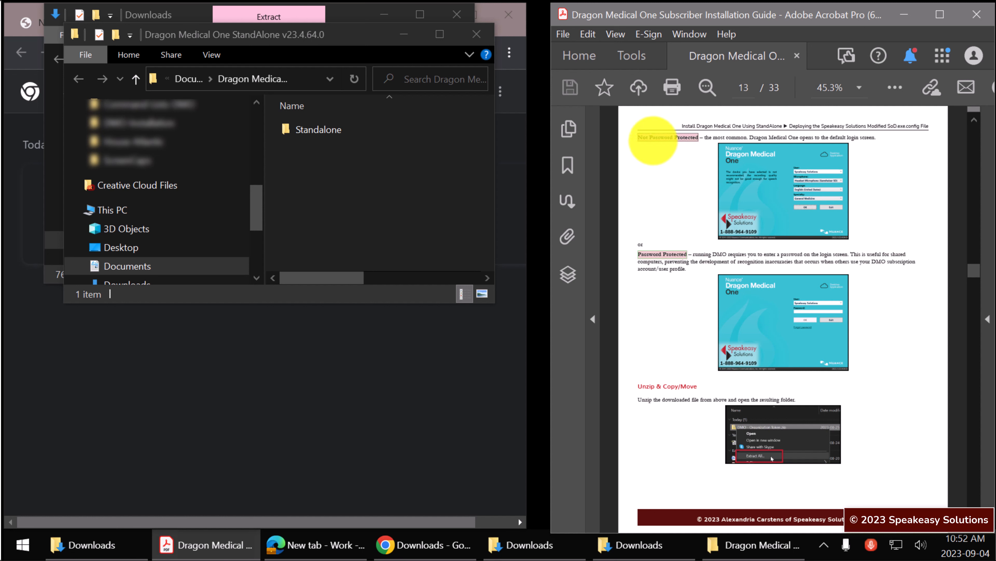
left_click(652, 138)
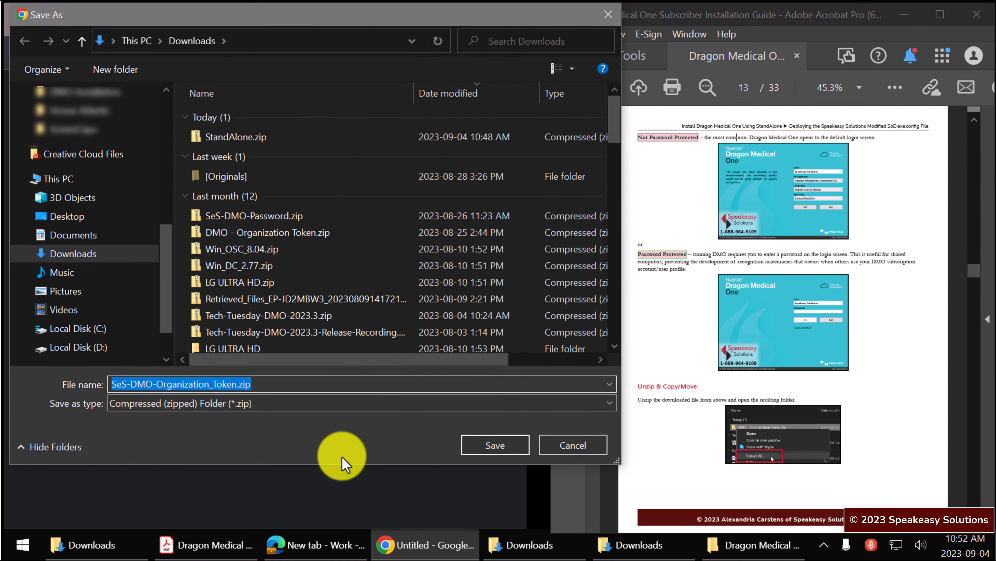
left_click(484, 446)
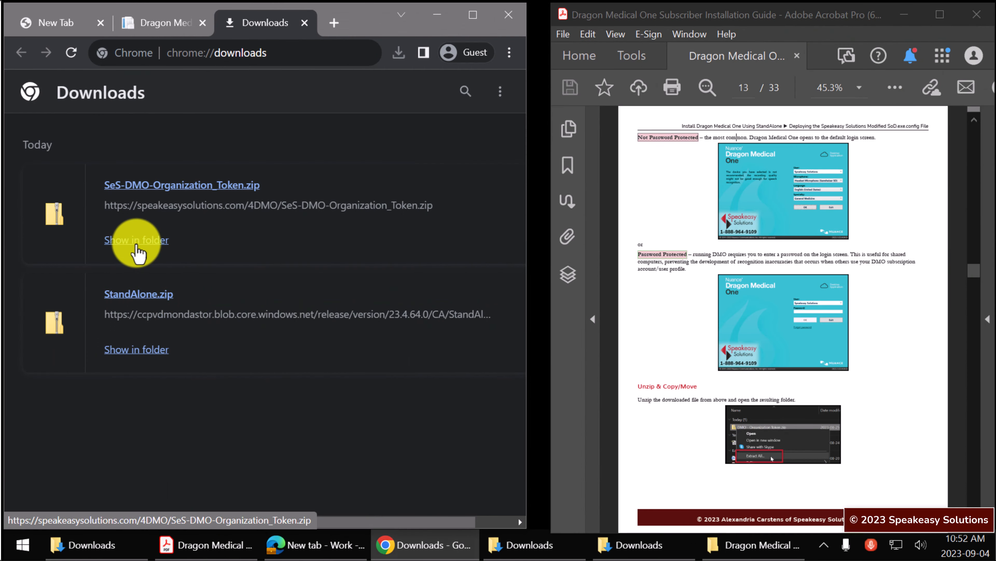
Show the downloaded SeS-DMO-Organization_Token.zip in its folder and extract it to the default destination in Downloads
left_click(136, 242)
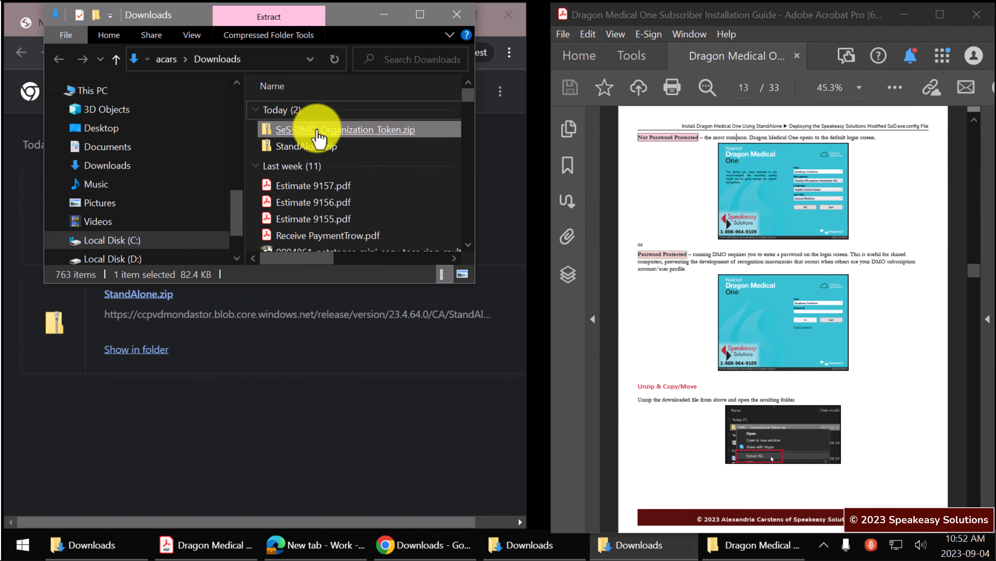
right_click(320, 135)
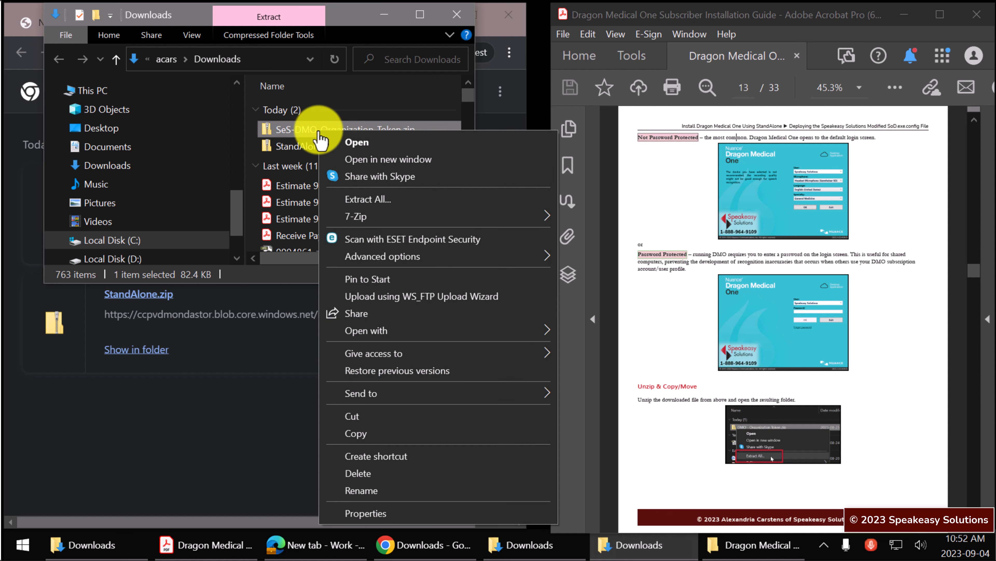
left_click(367, 200)
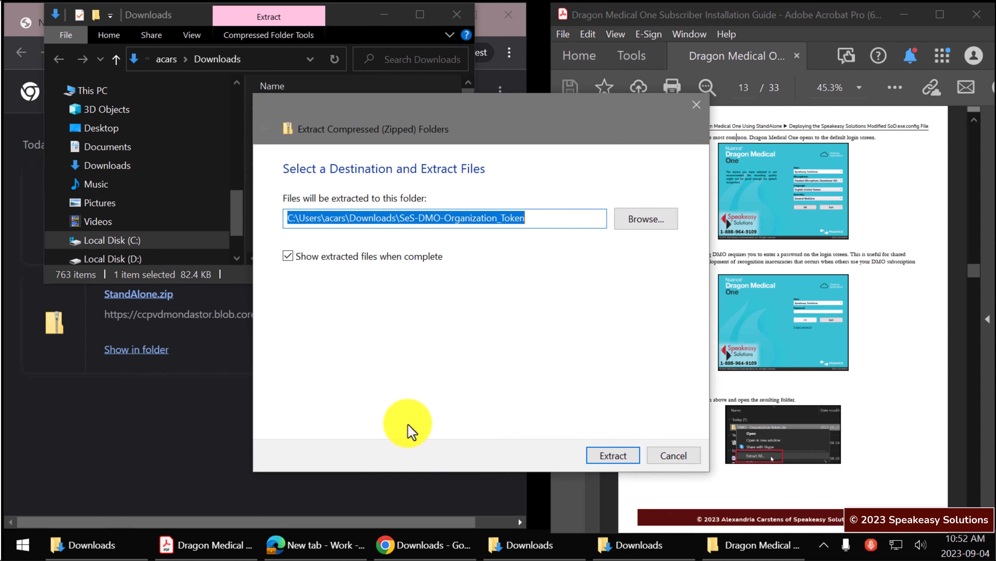
left_click(611, 457)
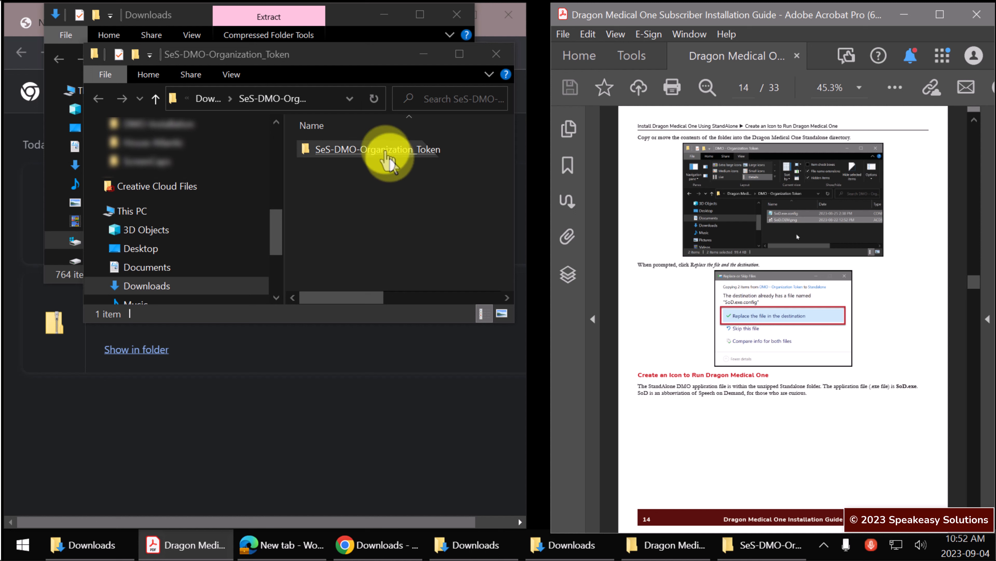
Copy SoD.exe.config and SoD.OEM.png from the extracted SeS-DMO-Organization_Token folder into the Standalone folder, replacing the existing file
double_click(386, 151)
key("ctrl+a")
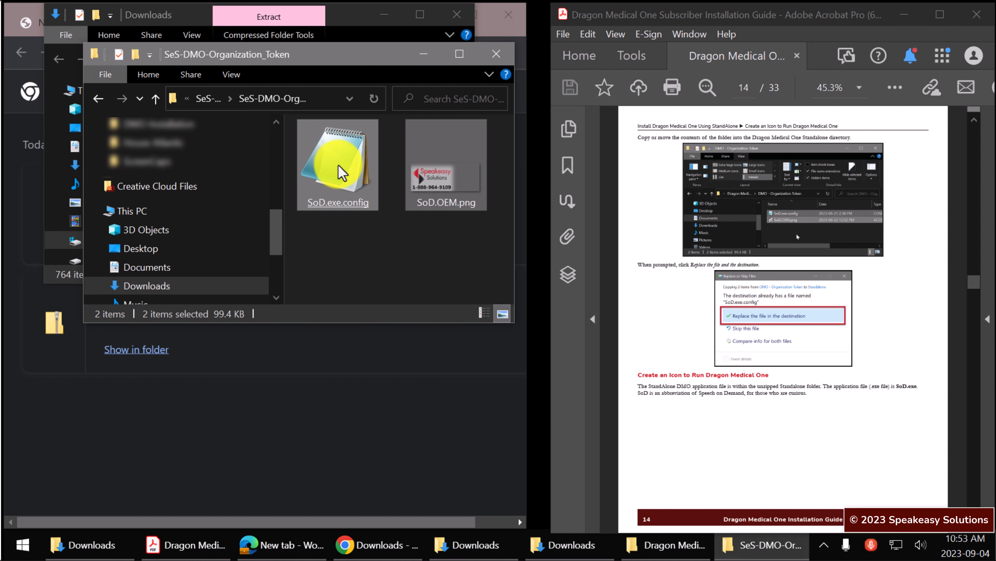
left_click(423, 53)
left_click(384, 14)
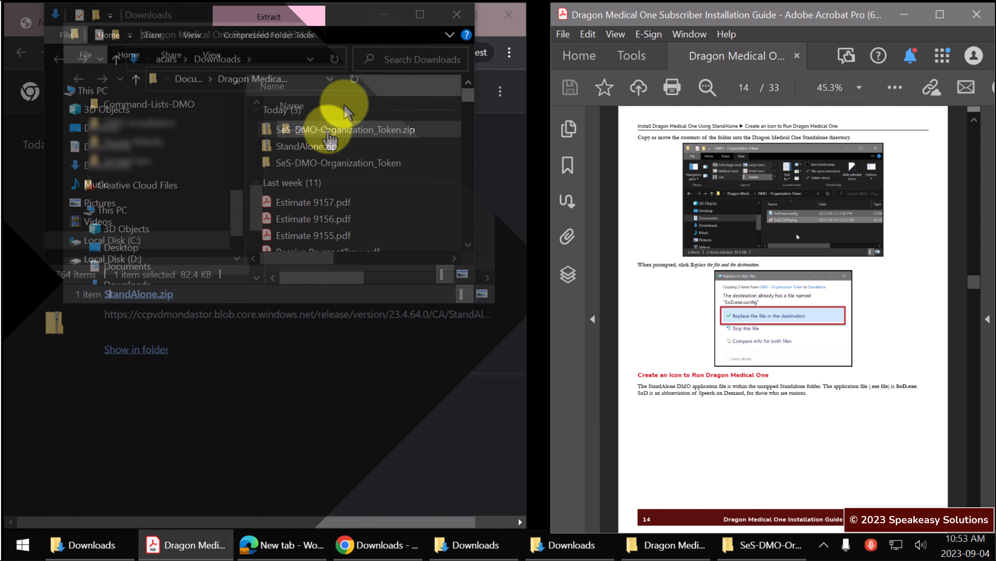
double_click(328, 133)
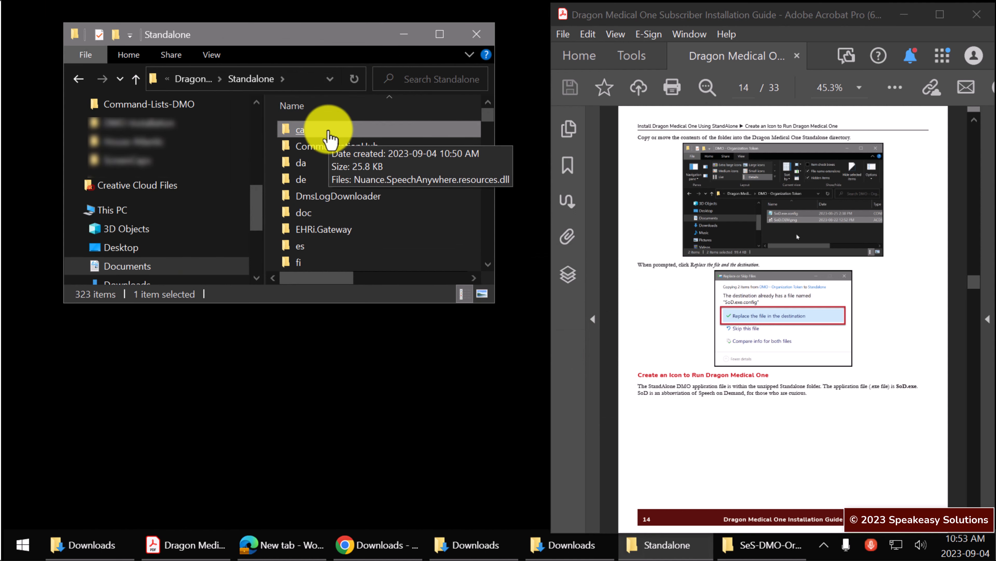
key("ctrl+v")
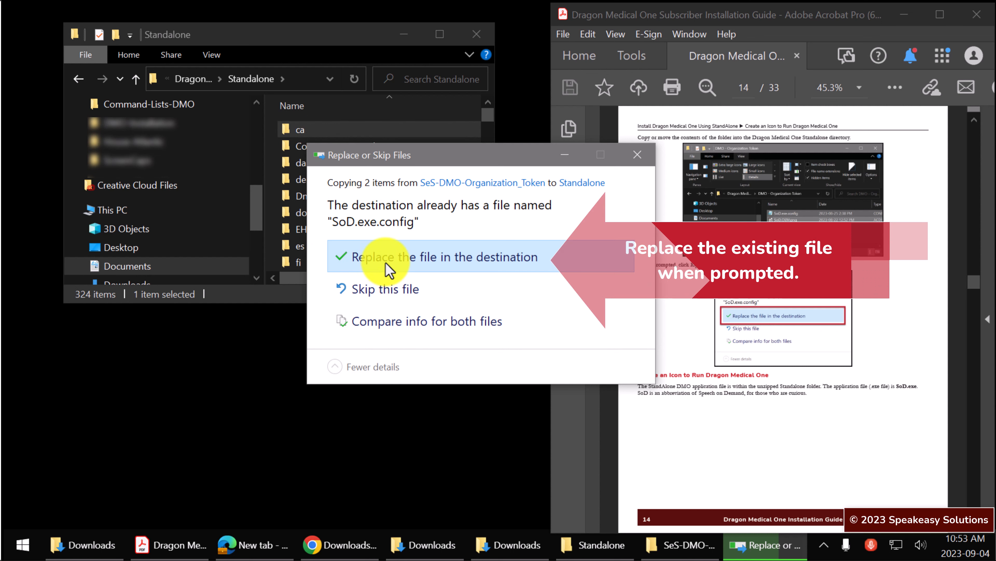
left_click(388, 271)
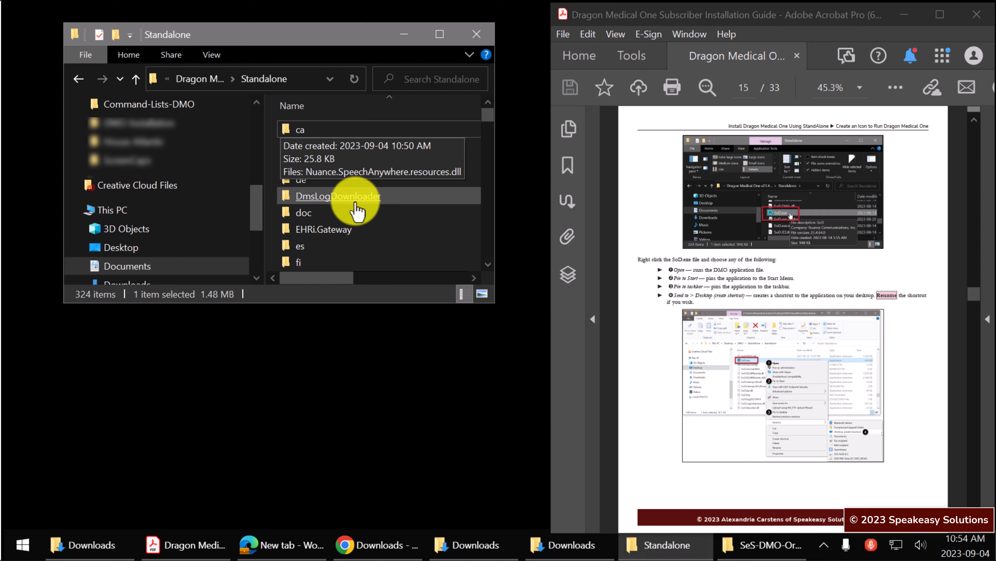
Find SoD.exe in the Standalone folder and pin it to the taskbar
scroll(357, 211, "down", 20)
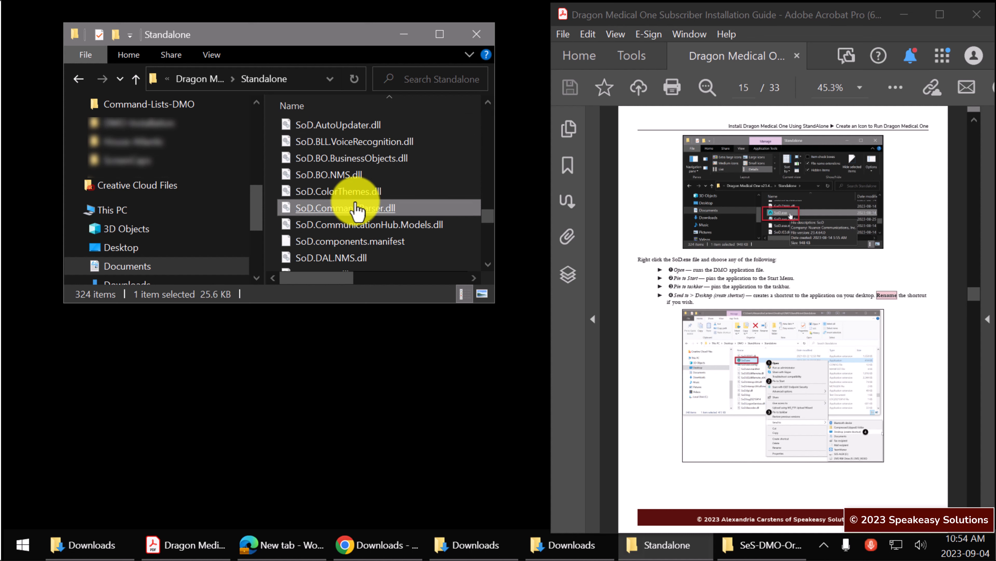
key("Down")
key("Down")
key("Down")
key("Down")
key("Down")
key("Down")
key("Down")
key("Down")
key("Down")
key("Down")
key("Down")
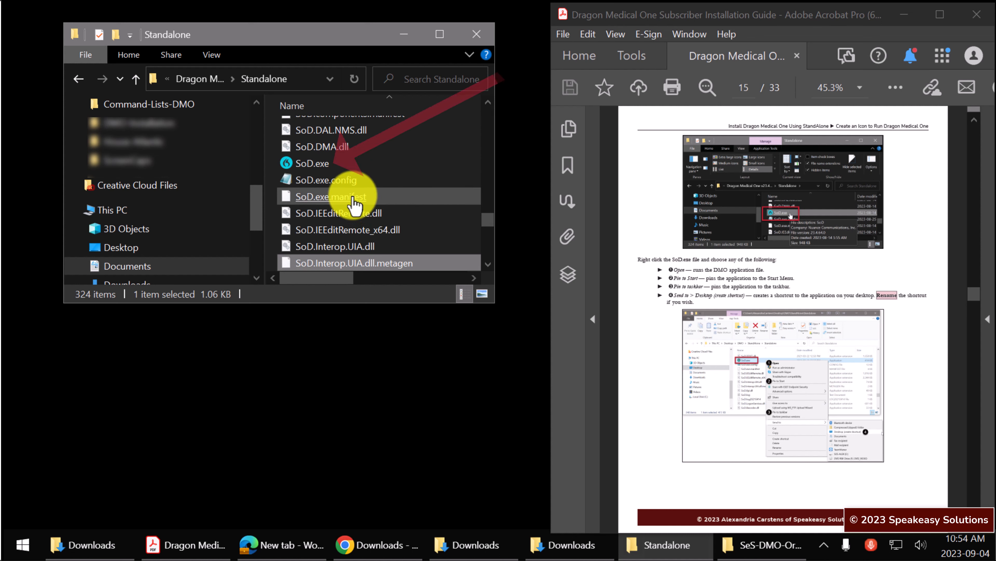
left_click(321, 167)
mouse_move(314, 171)
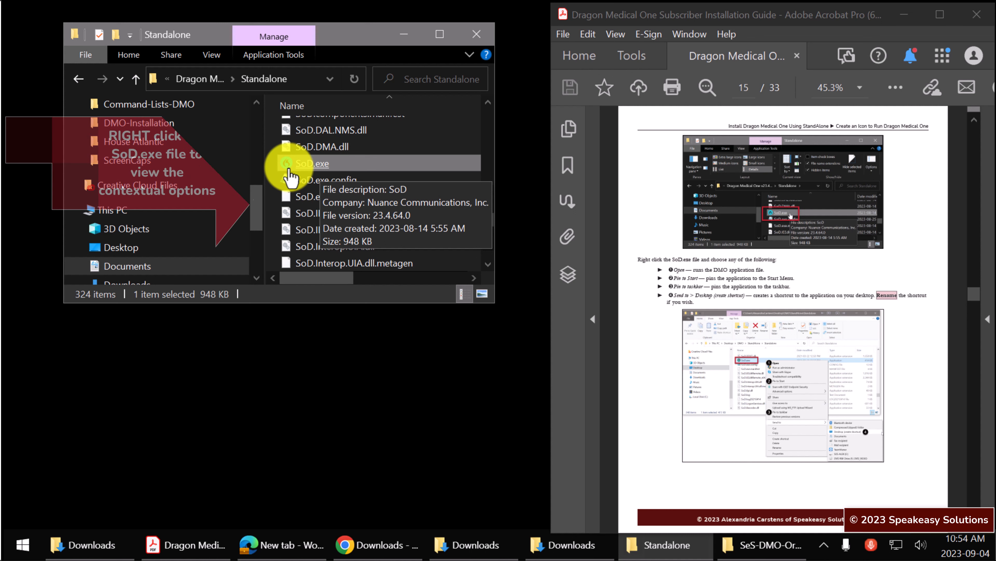
right_click(288, 164)
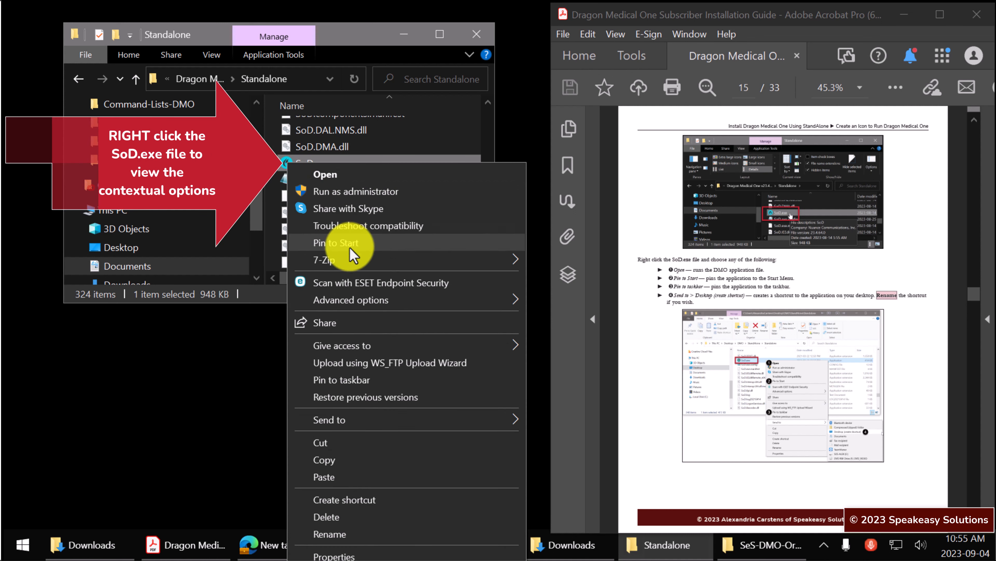
left_click(360, 380)
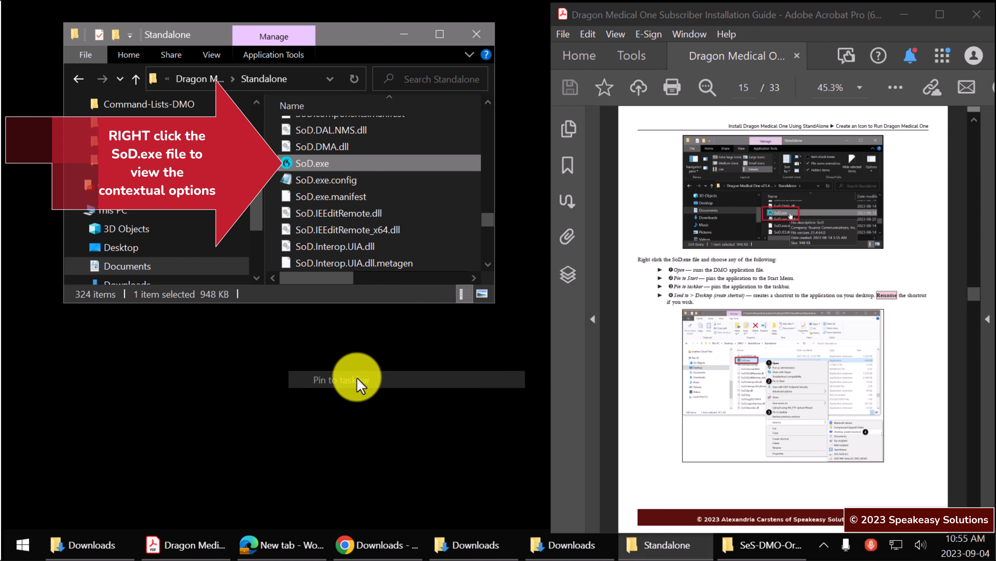